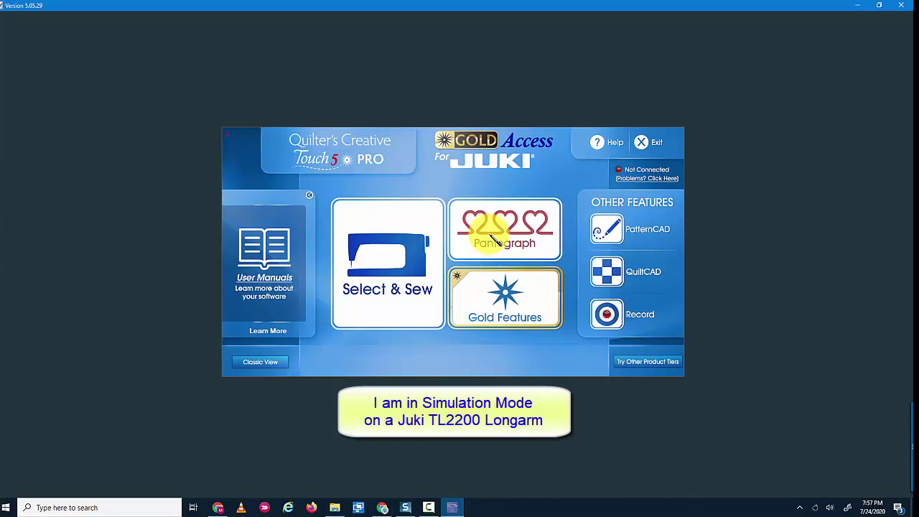
Launch Pantograph in simulation with a 70-wide by 15-deep safe area
left_click(488, 237)
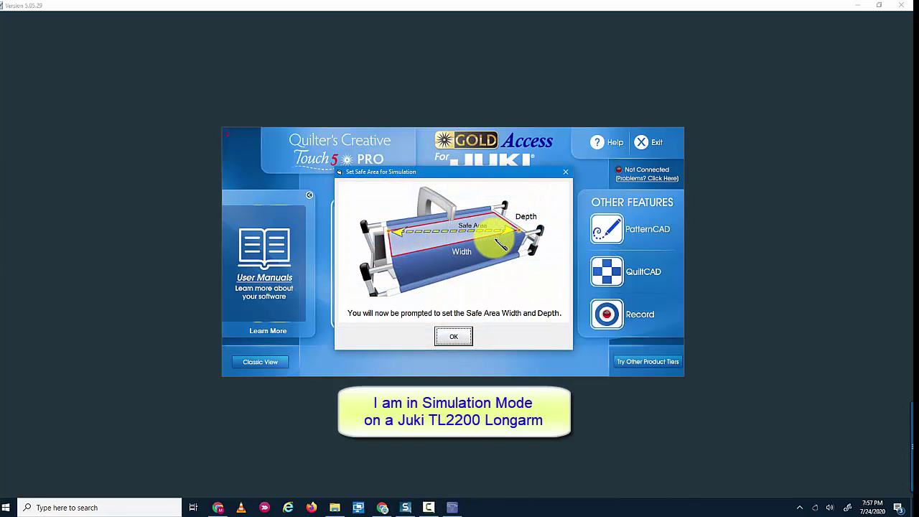
left_click(453, 336)
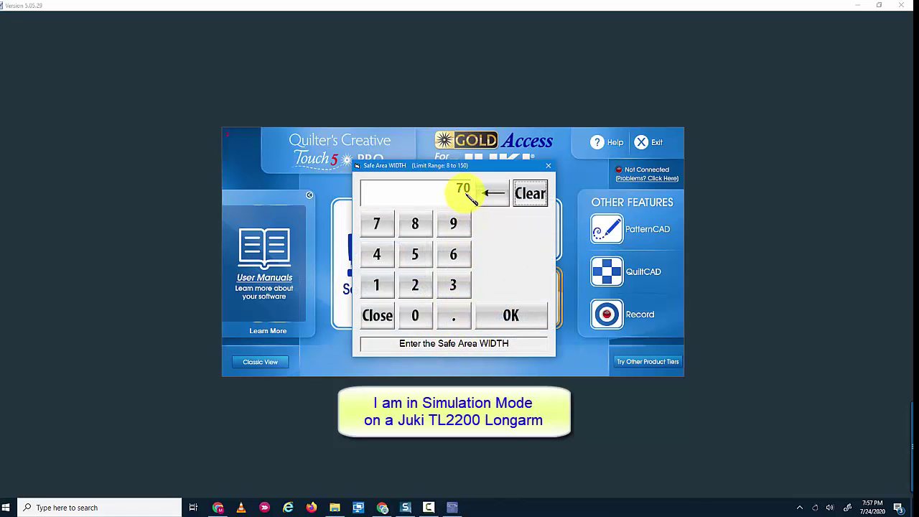
left_click(523, 319)
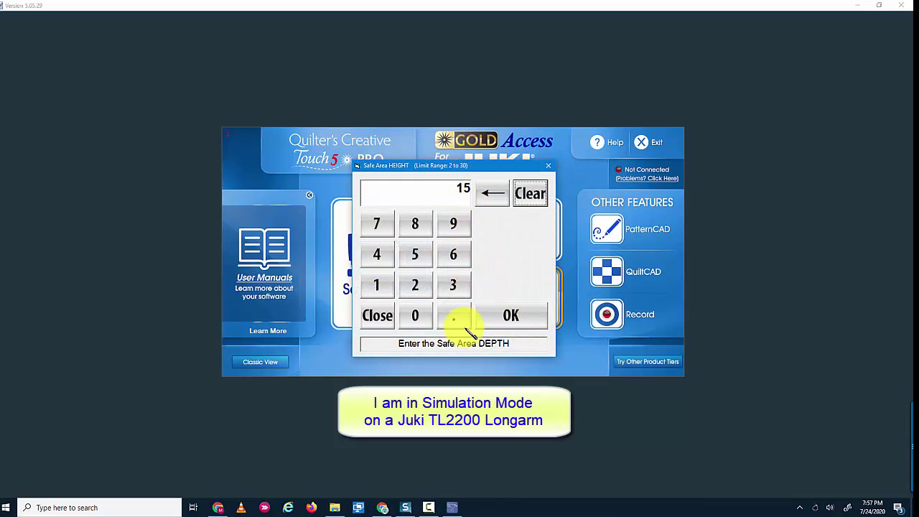
left_click(516, 318)
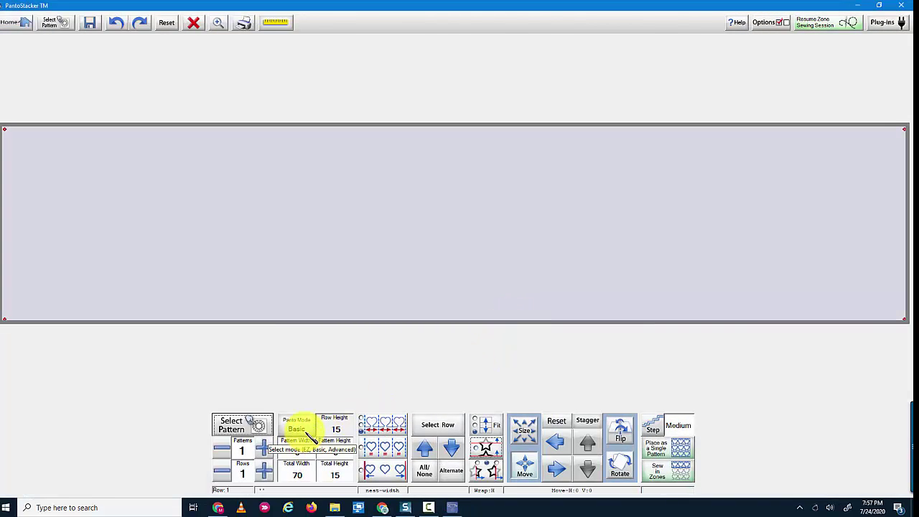
Enter 90 as the total height for a 70 by 90 area, then bring up the pattern browser
left_click(334, 475)
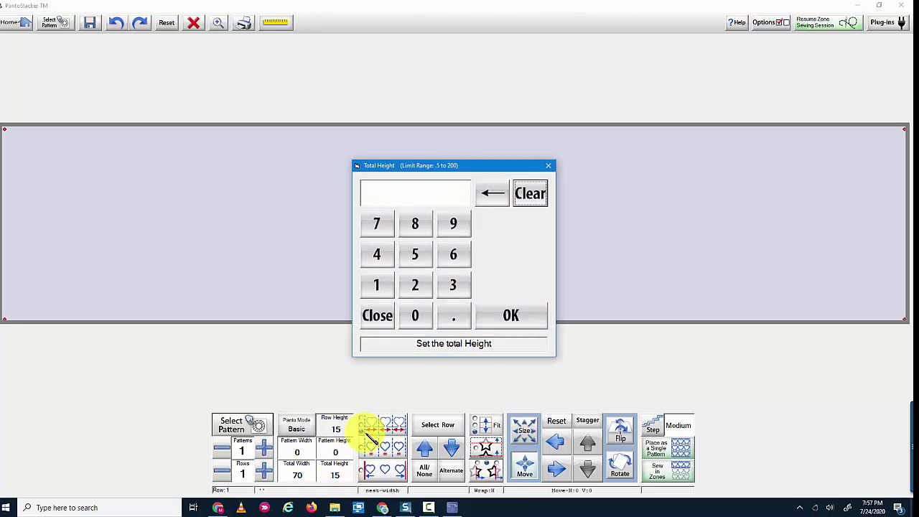
left_click(455, 226)
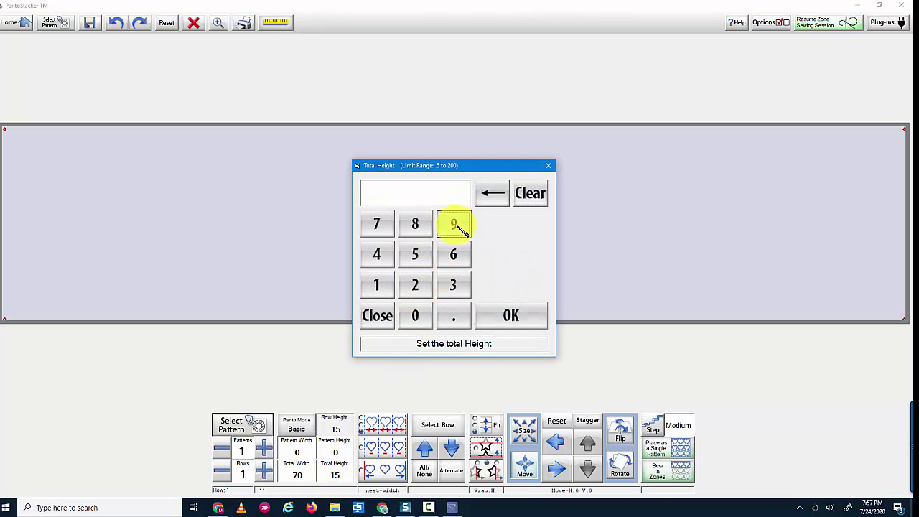
left_click(423, 319)
left_click(529, 325)
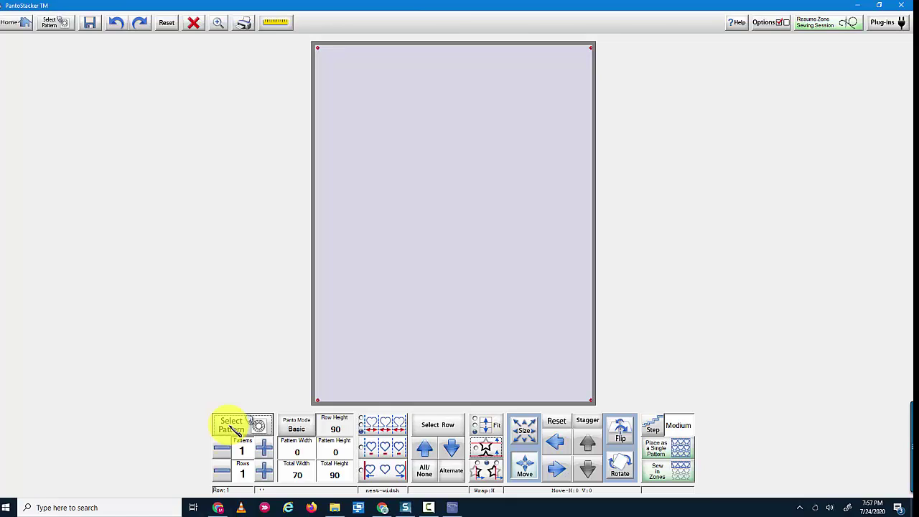
left_click(232, 427)
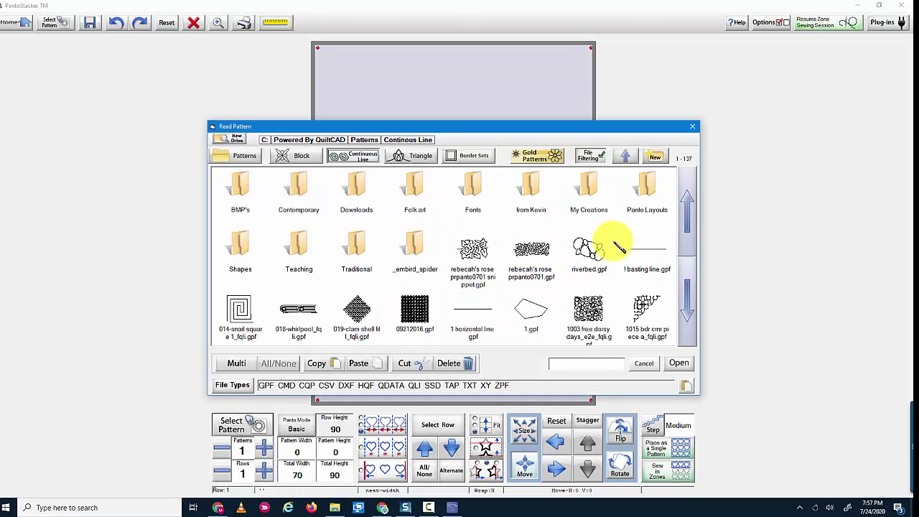
Browse My Creations to the Christmas quilt 2020 .gpf file and open it as a pantograph
double_click(589, 187)
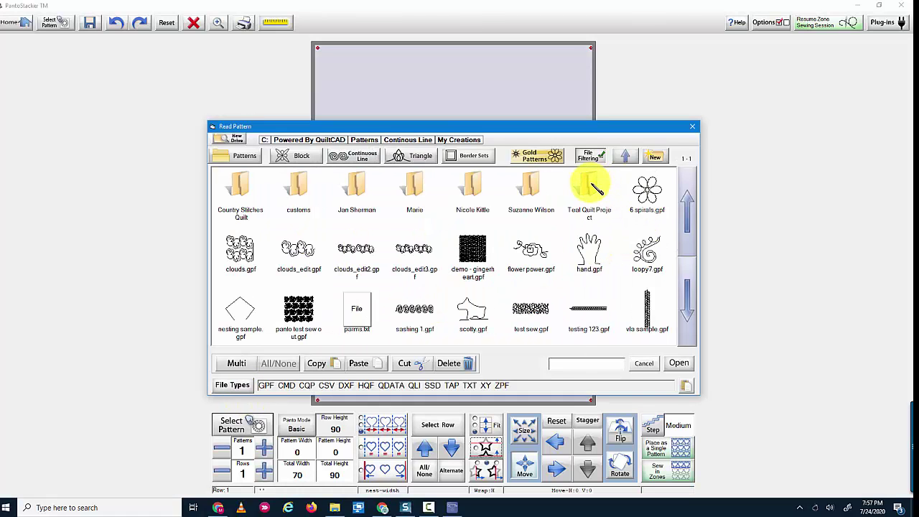
double_click(531, 188)
left_click(532, 196)
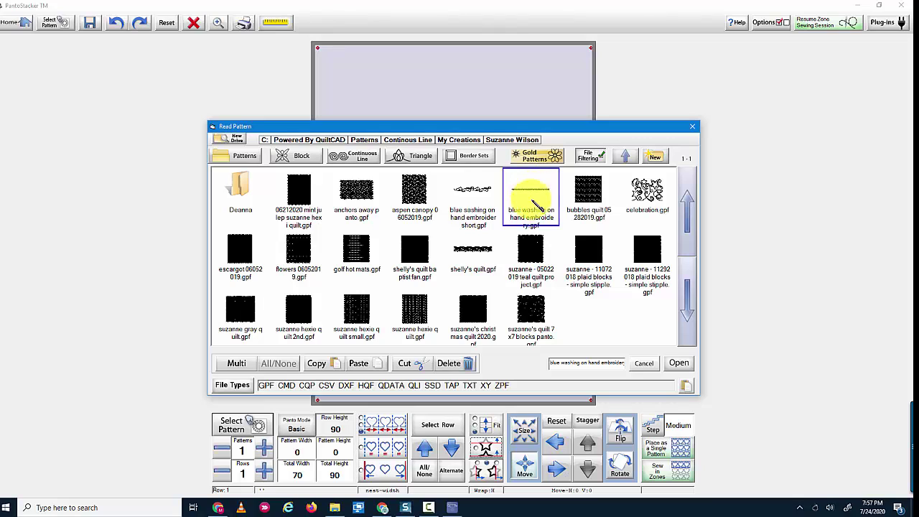
left_click(475, 310)
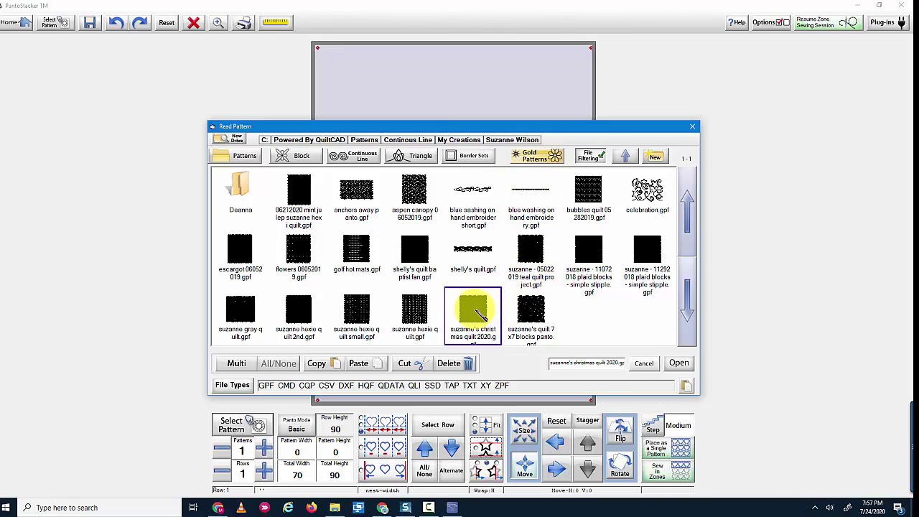
double_click(475, 310)
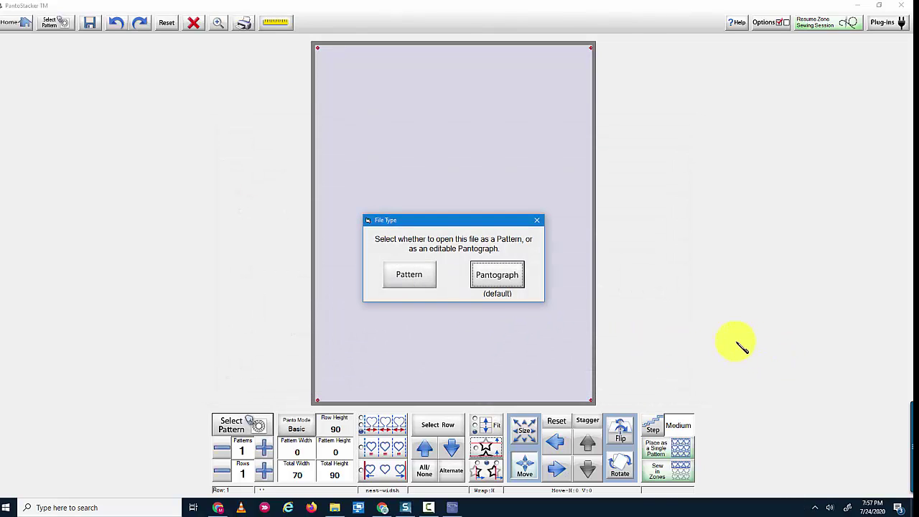
left_click(516, 277)
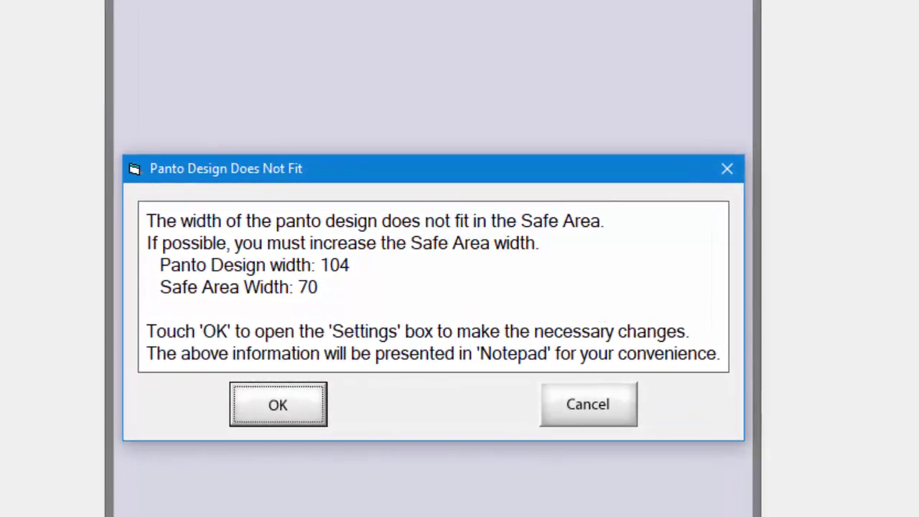
Accept the warning that the 104-wide design exceeds the 70-wide safe area
left_click(283, 406)
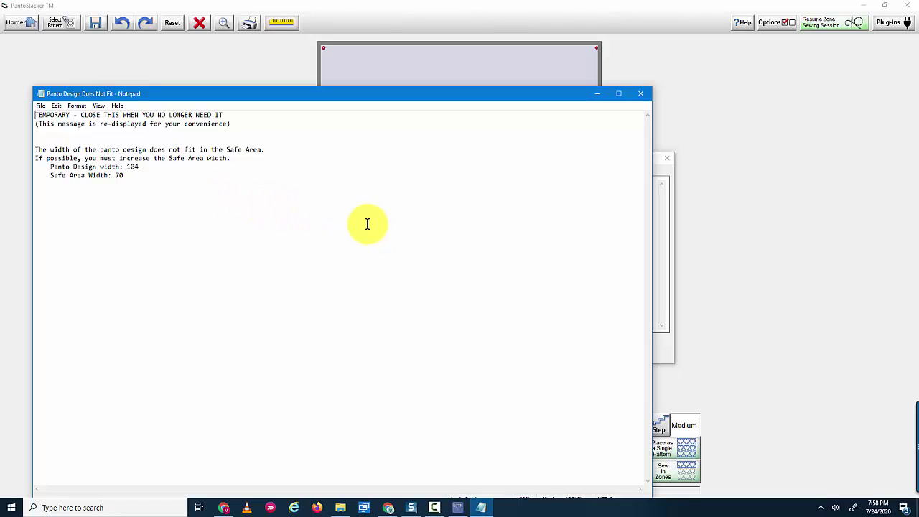
Close the Notepad window showing the design-does-not-fit message
left_click(640, 94)
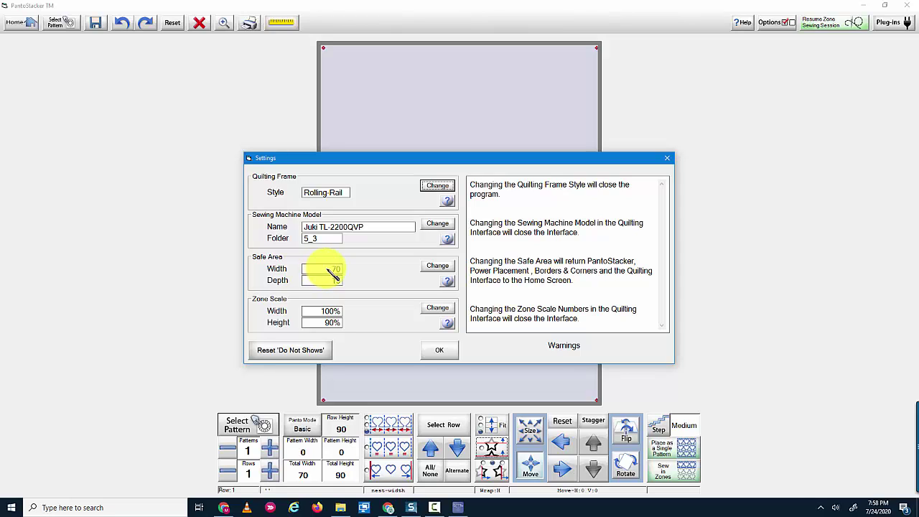
Change the safe area to 115 wide by 15 deep and apply the settings
left_click(439, 267)
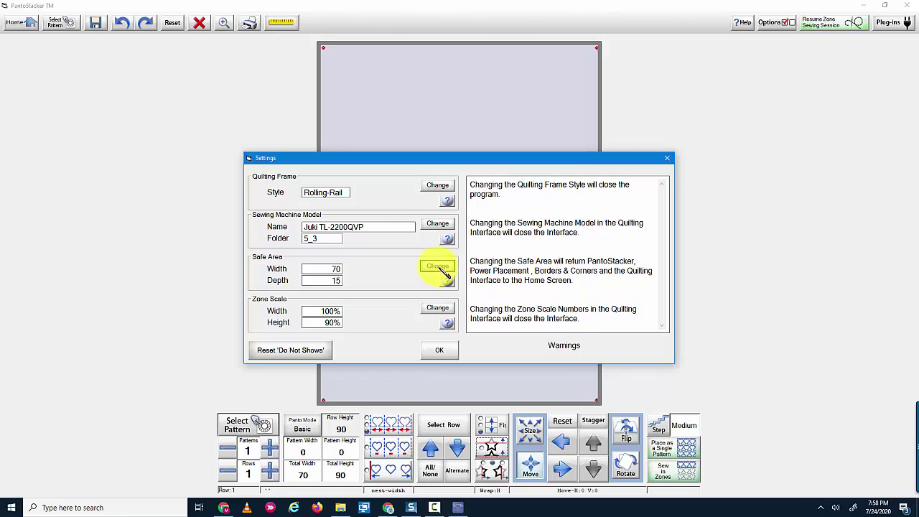
left_click(463, 341)
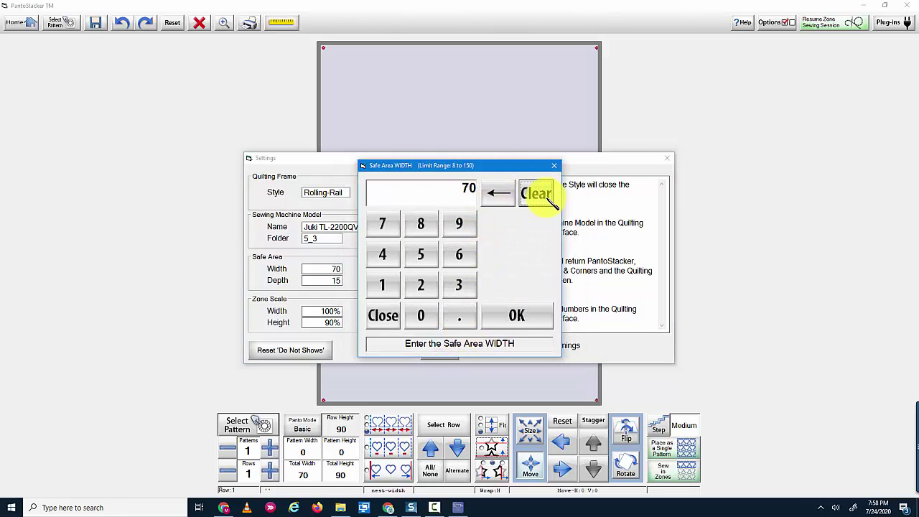
left_click(384, 286)
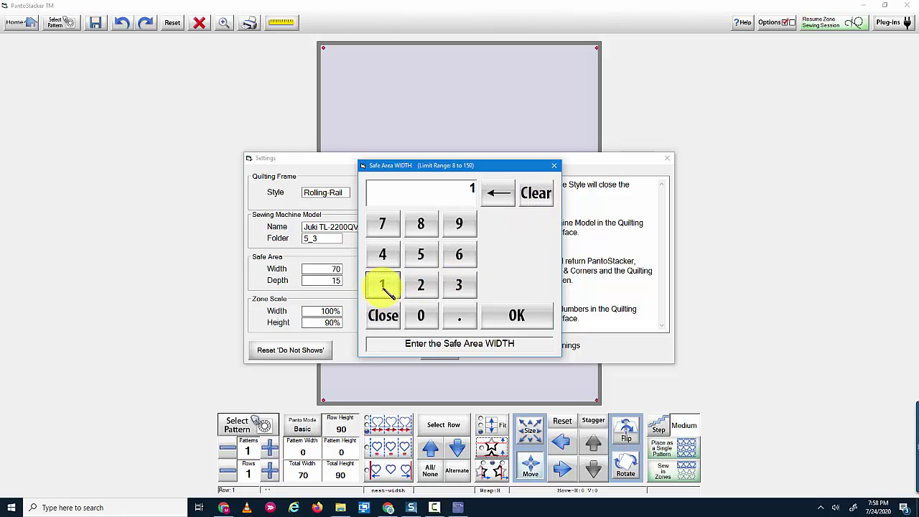
left_click(419, 255)
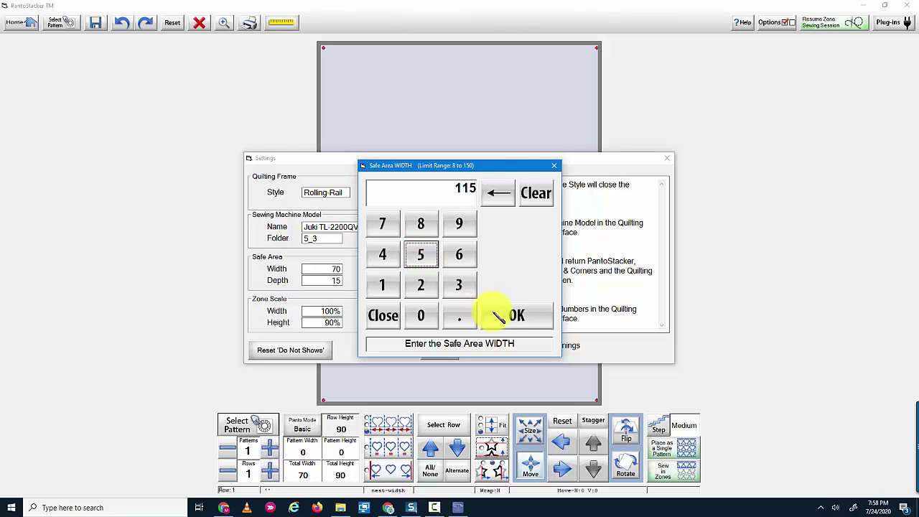
left_click(517, 317)
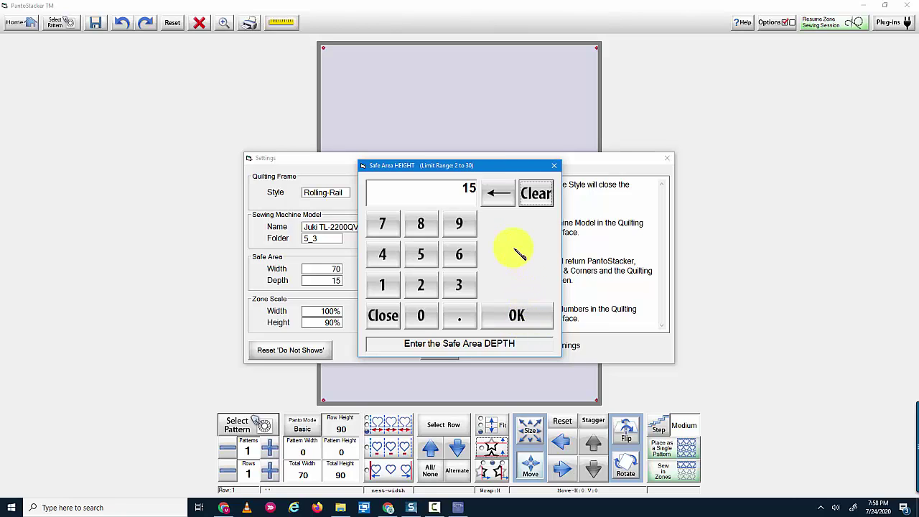
left_click(511, 315)
left_click(439, 350)
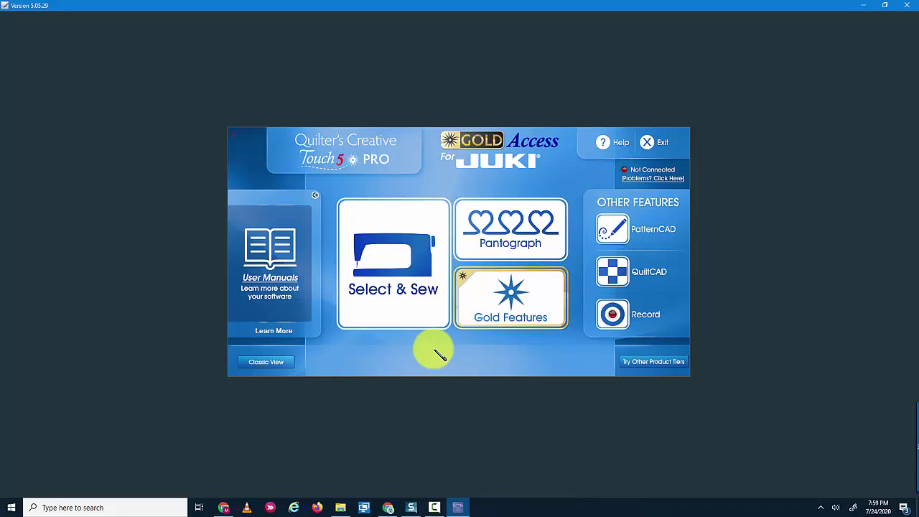
Relaunch Pantograph at 115 wide and open the Christmas quilt 2020 file again
left_click(526, 240)
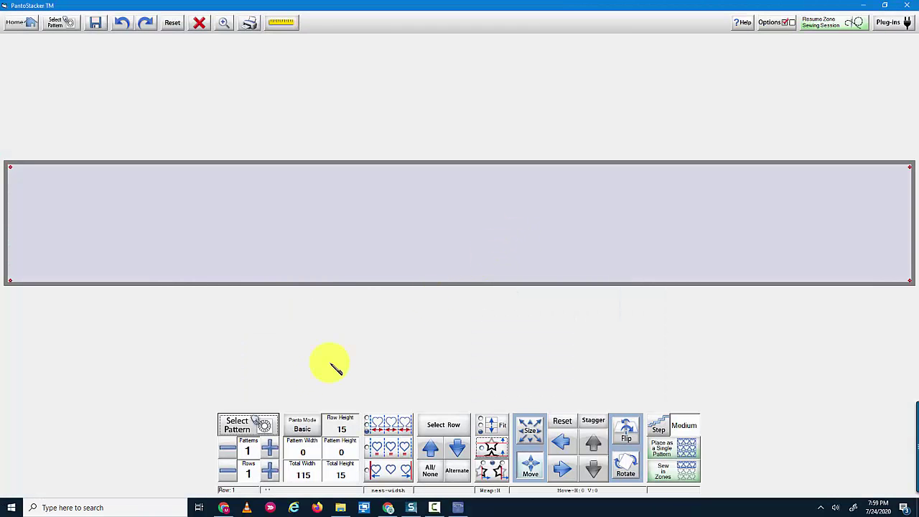
left_click(234, 424)
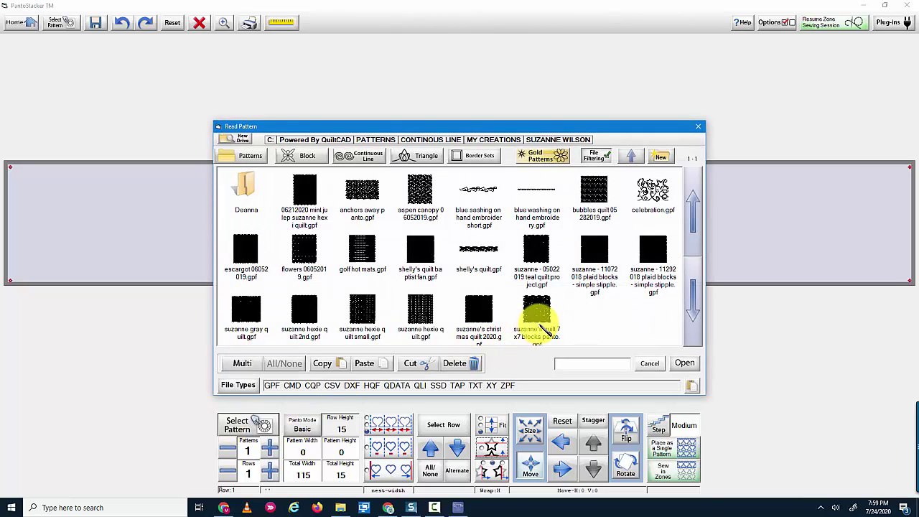
double_click(477, 318)
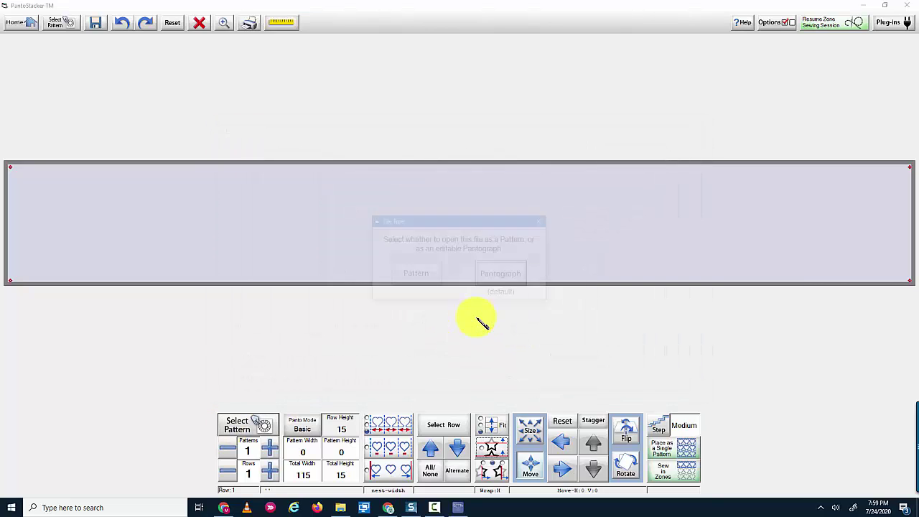
Load the snowflake design as a pantograph tiled 5 patterns by 10 rows, 104 by 104
left_click(502, 277)
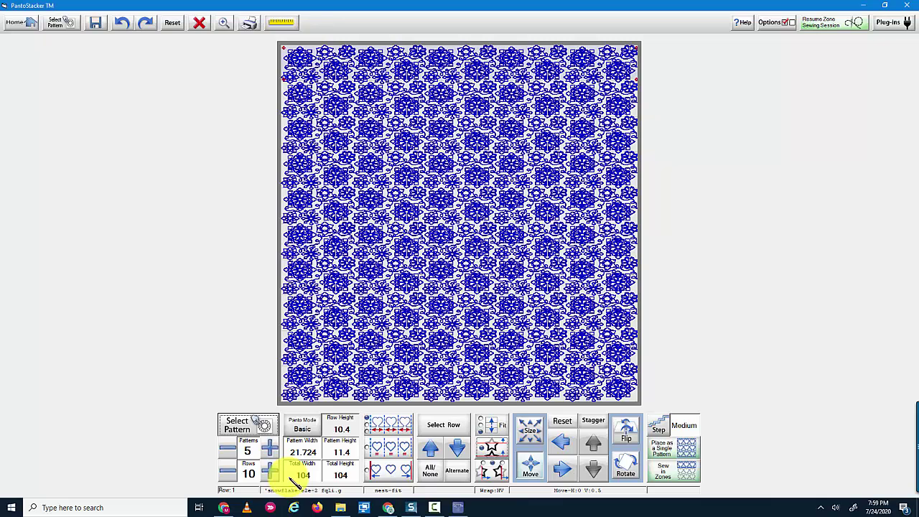
left_click(343, 477)
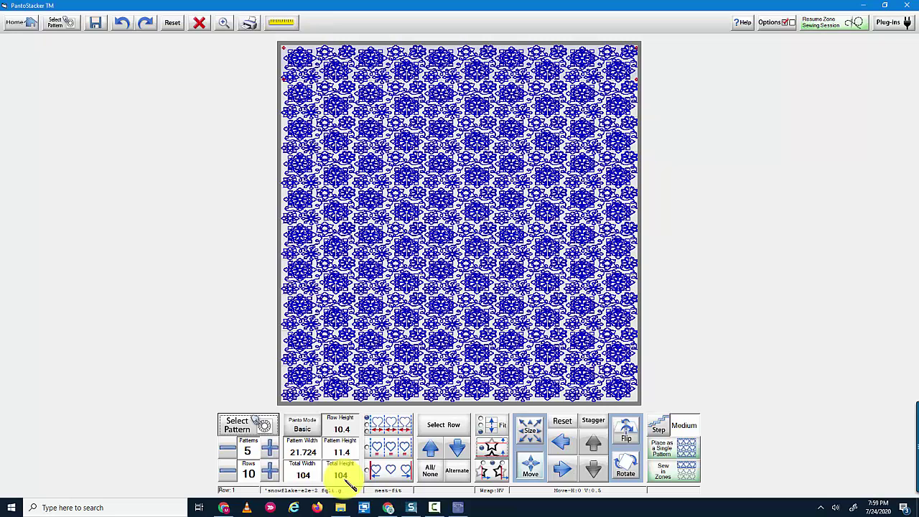
Enter 90 as the total height, making each of the 10 rows 9 tall
left_click(460, 224)
left_click(421, 313)
left_click(530, 324)
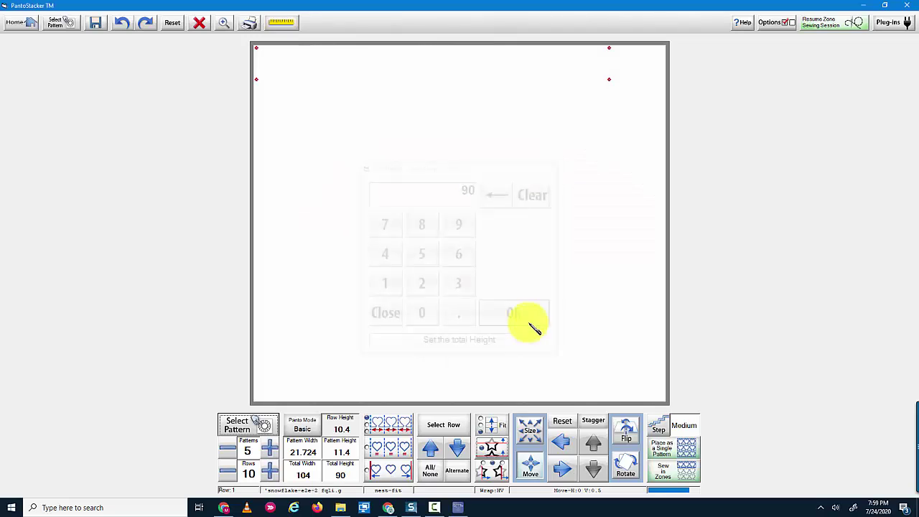